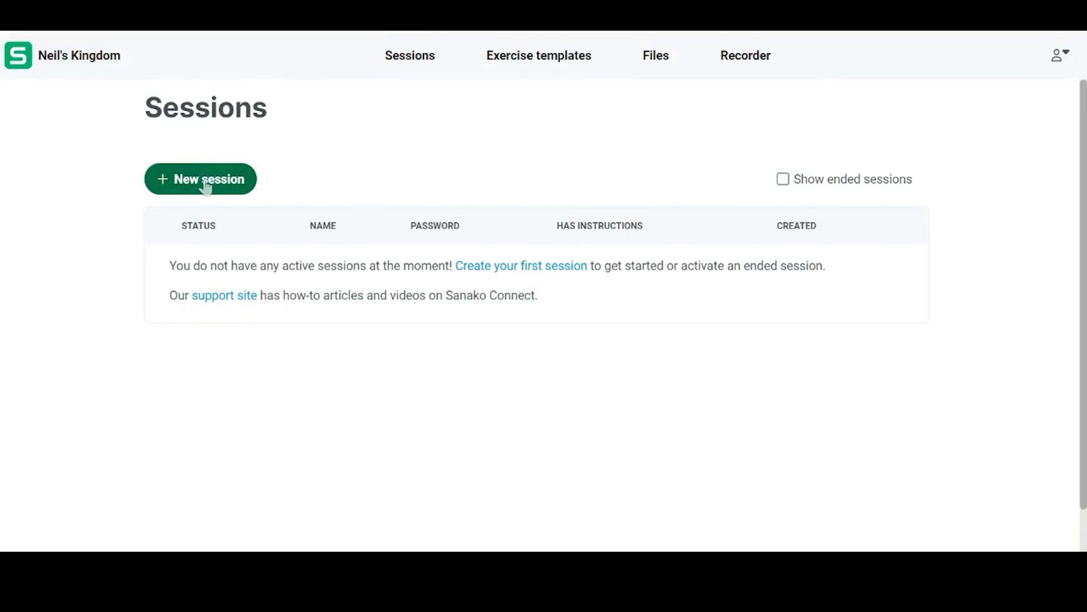
Create a new session named "AP Practice" with chat enabled and no password or instructions
left_click(204, 182)
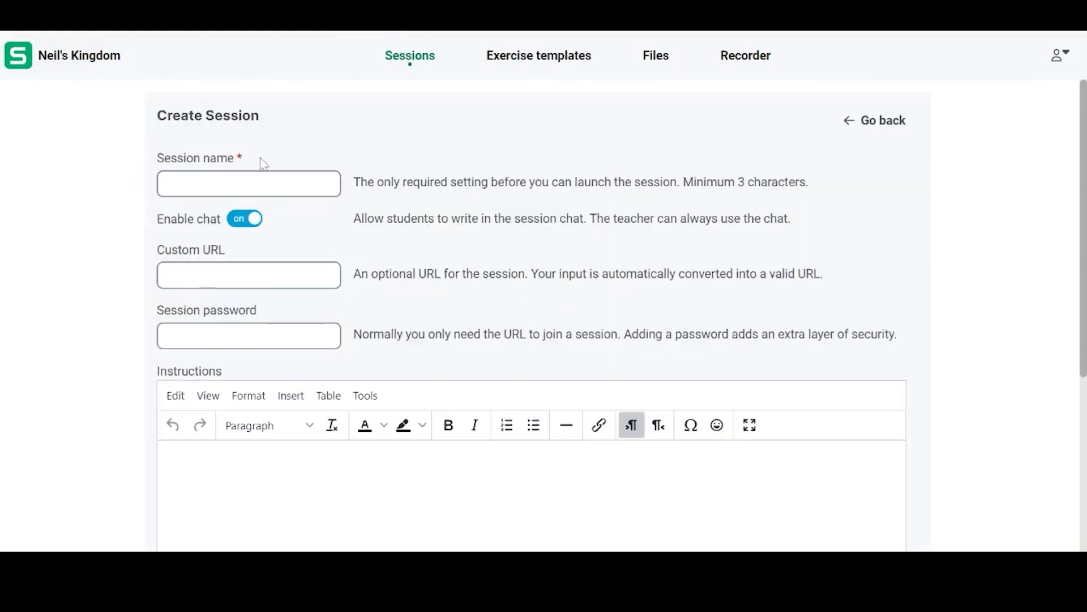
left_click(281, 184)
type("API")
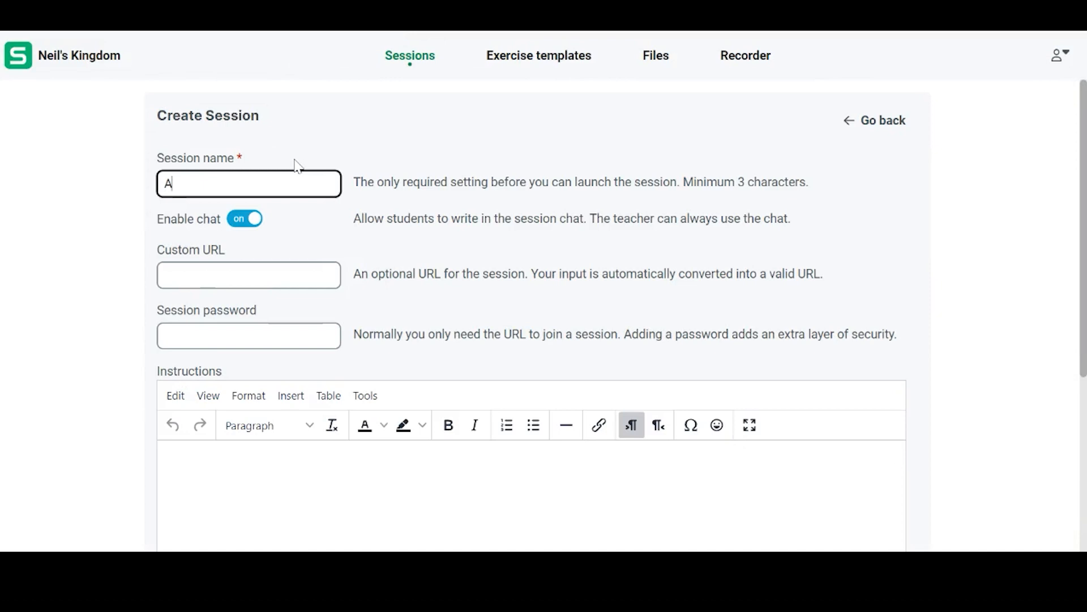
key("BackSpace")
type("Practice")
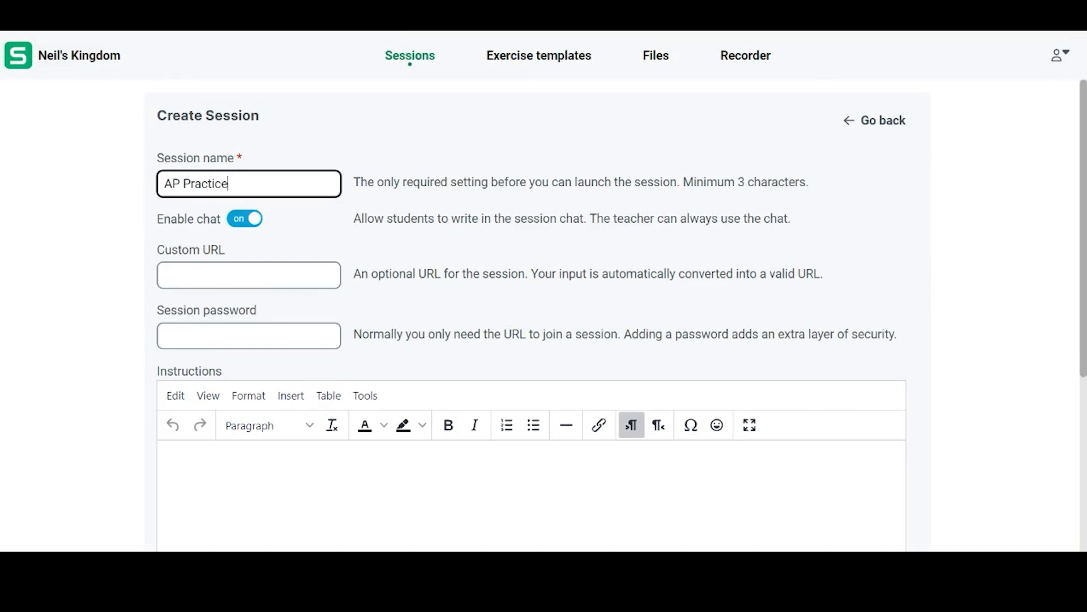
left_click_drag(1083, 99, 1085, 291)
left_click(1059, 128)
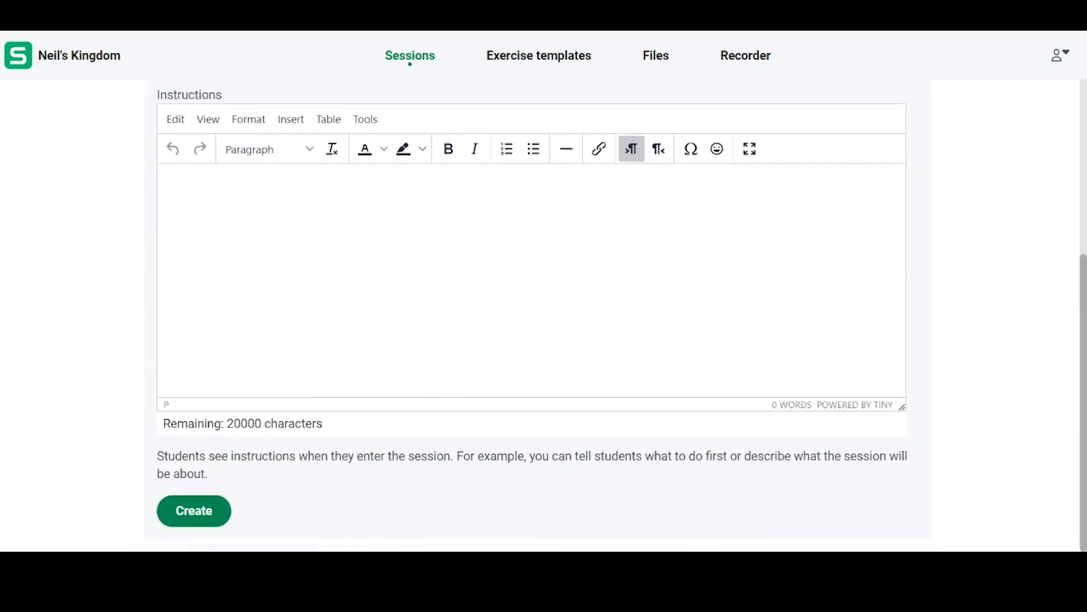
left_click(194, 511)
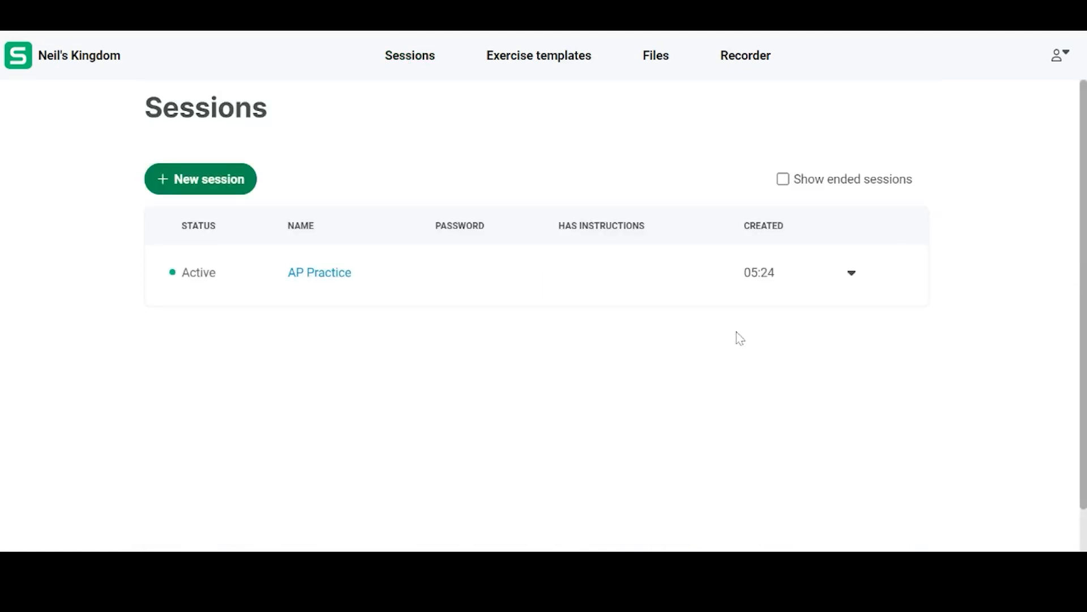
Join the AP Practice session and choose the AP Exam Practice activity for the students
left_click(852, 273)
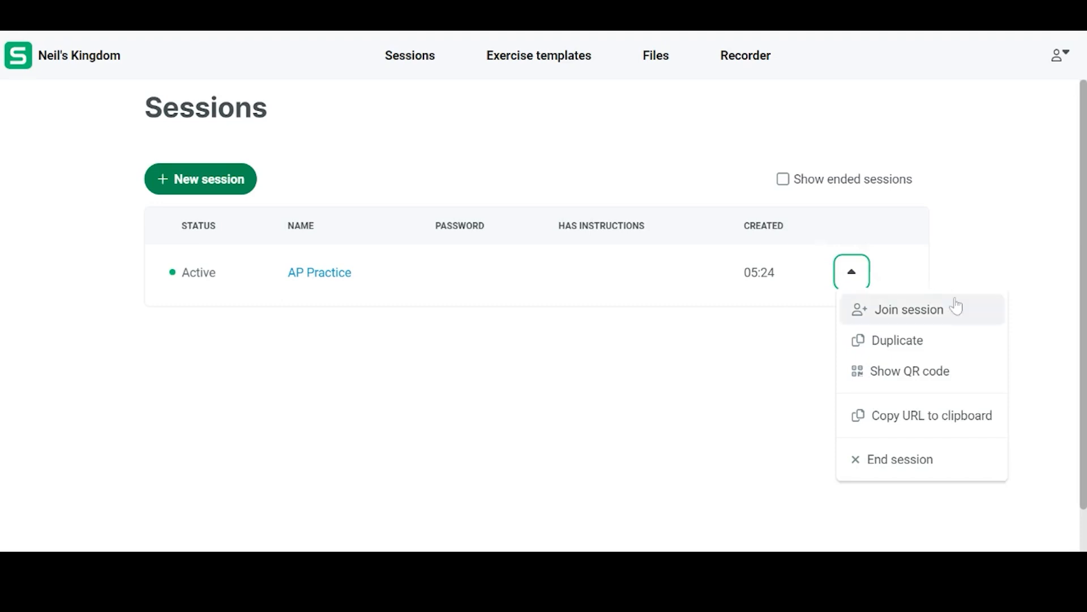
left_click(965, 321)
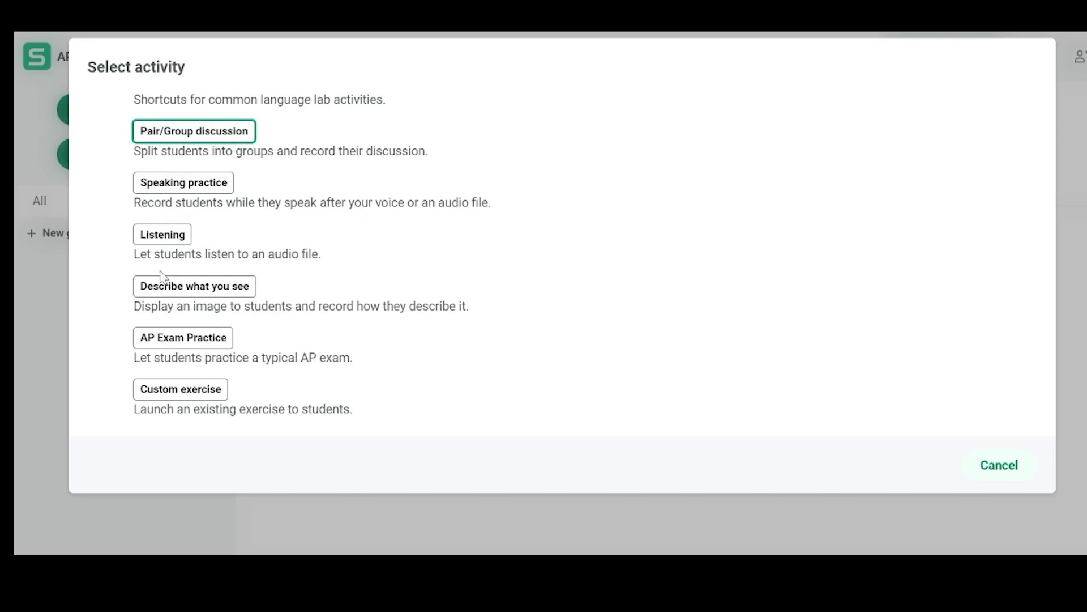
left_click(166, 340)
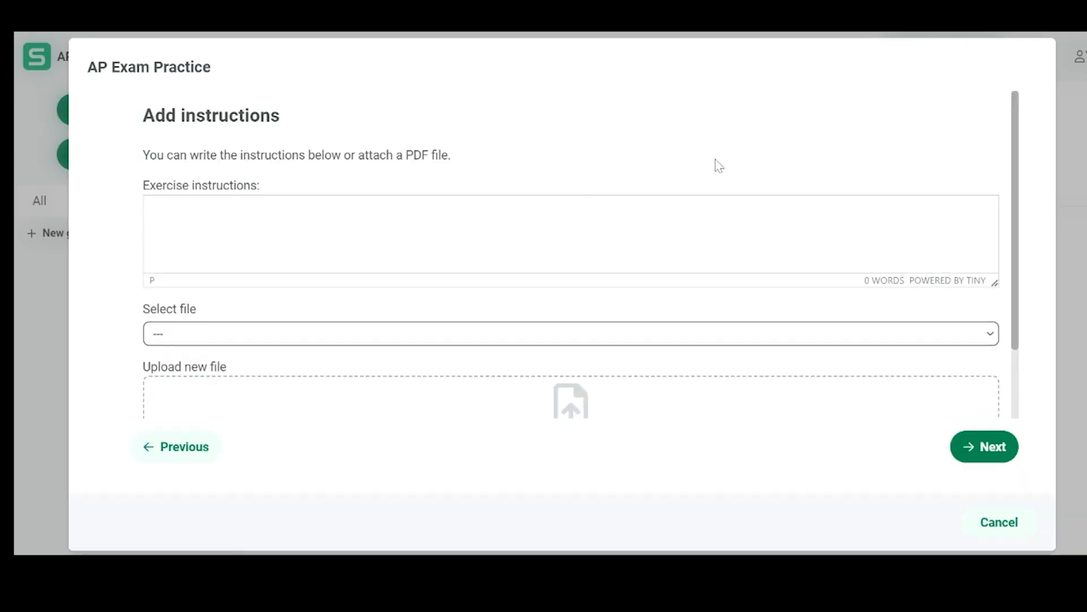
Upload the AP Spanish Language and Culture 2022 PDF as exercise instructions, preview its second page, and proceed to the source file selection
scroll(1018, 147, "down", 3)
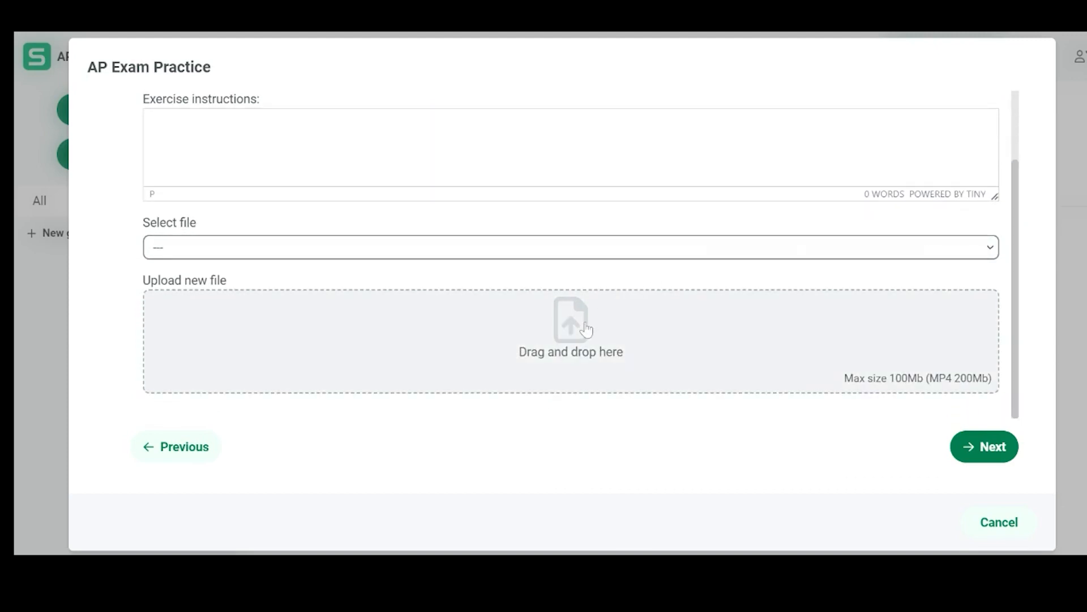
left_click(587, 328)
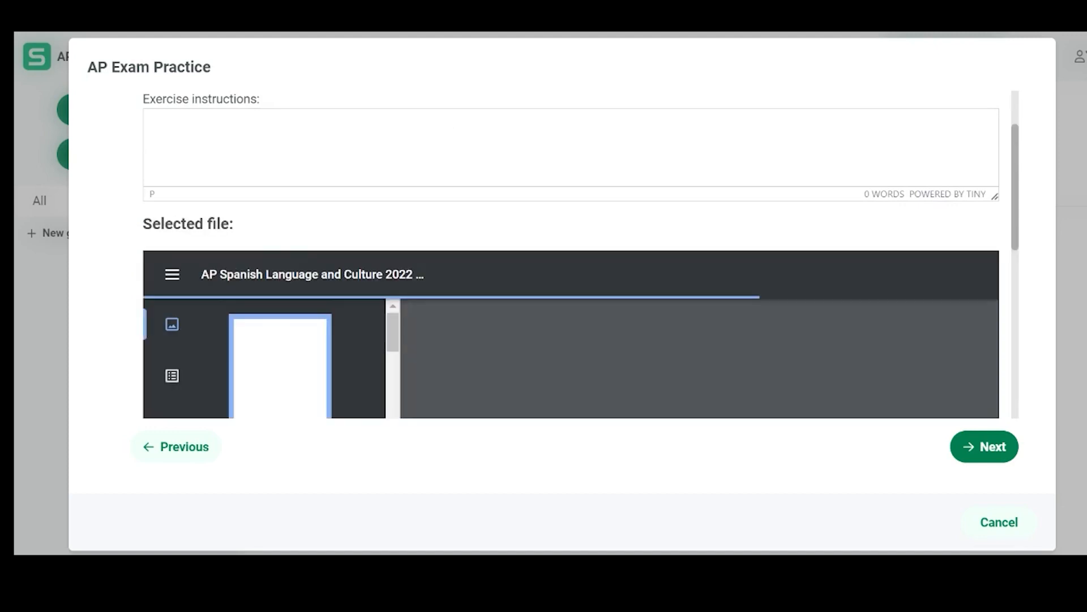
left_click_drag(1017, 162, 1037, 226)
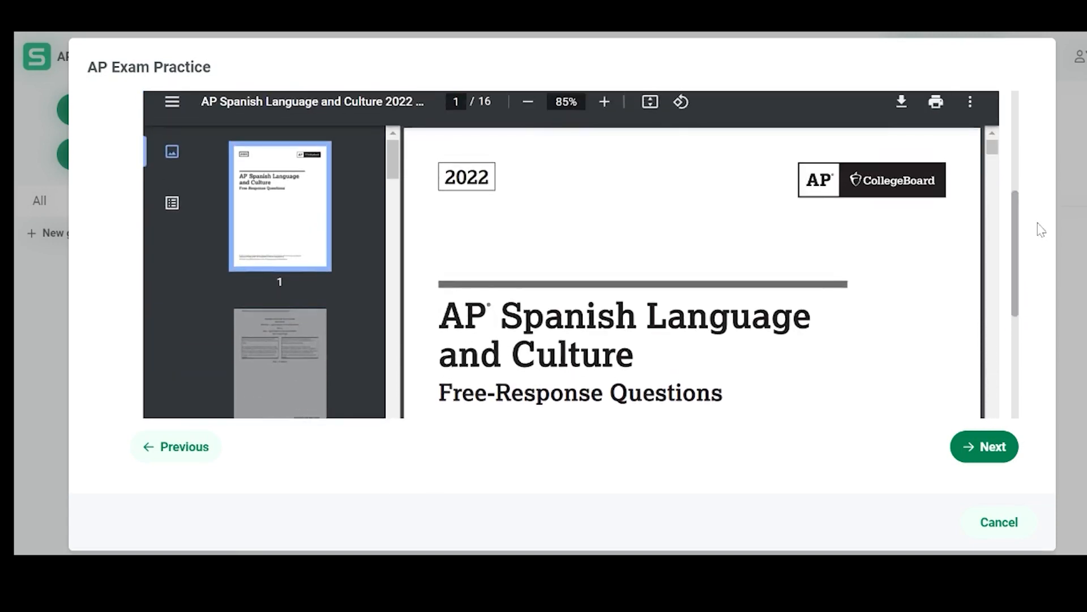
left_click(267, 323)
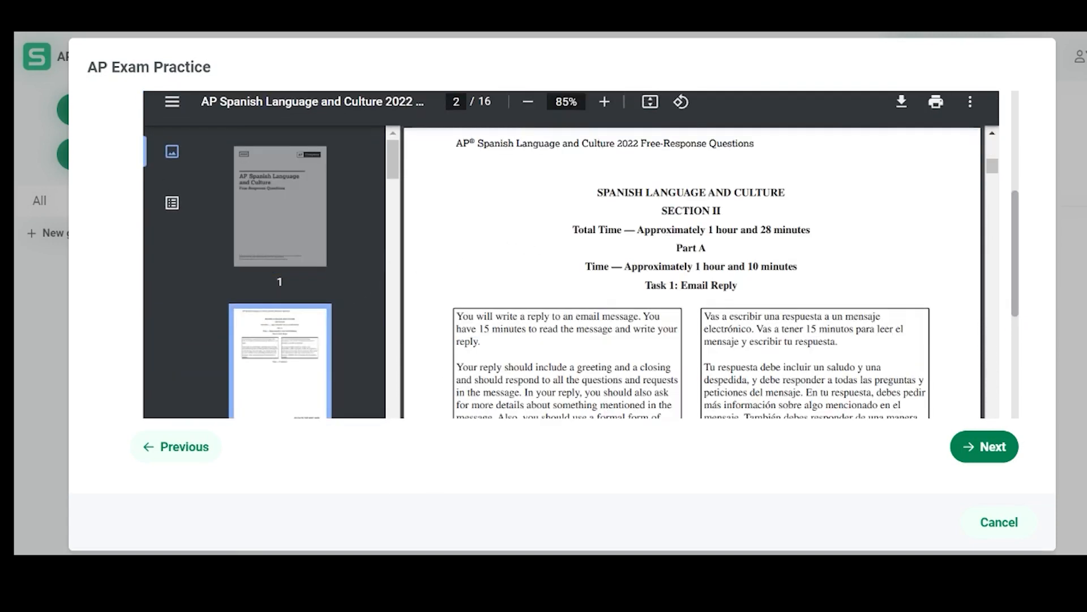
left_click_drag(1016, 202, 1025, 235)
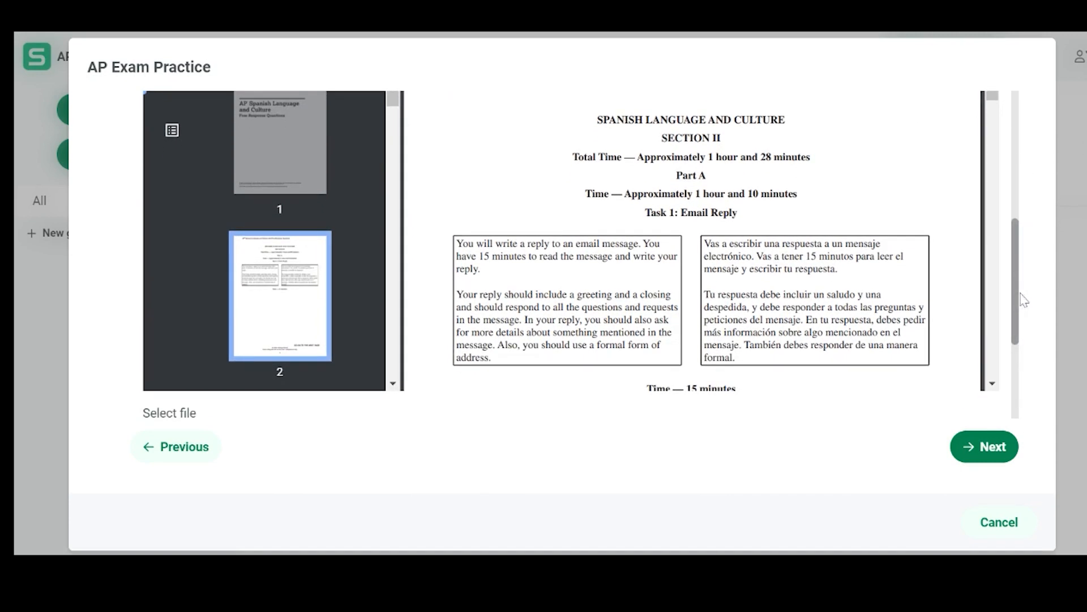
left_click(989, 450)
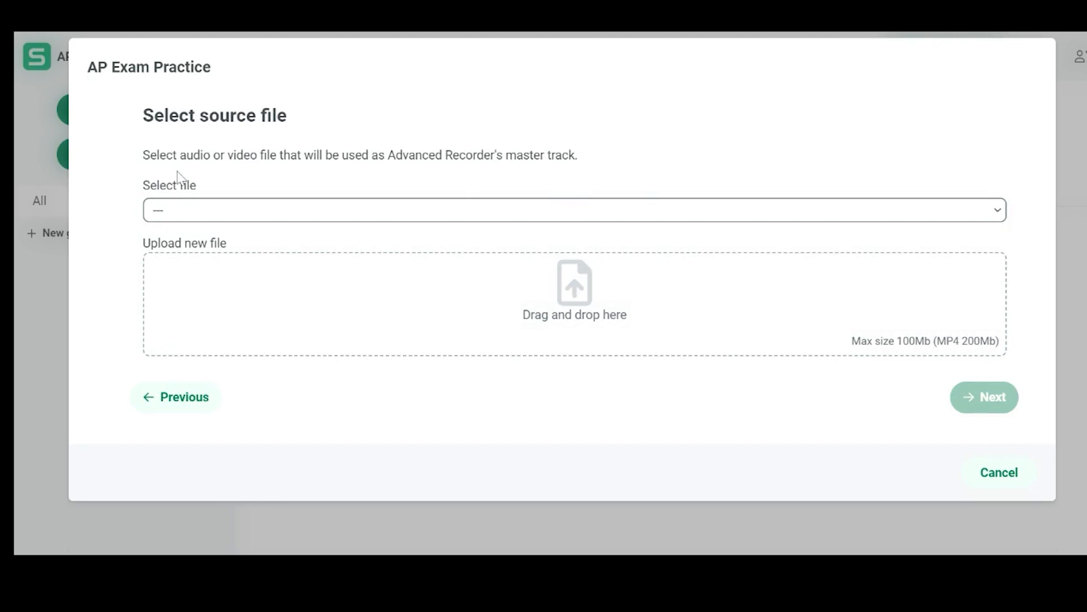
Use ap22-spanish-language-task-3-conversation.mp3 as the Advanced Recorder's master track and continue to the review
left_click_drag(213, 155, 143, 156)
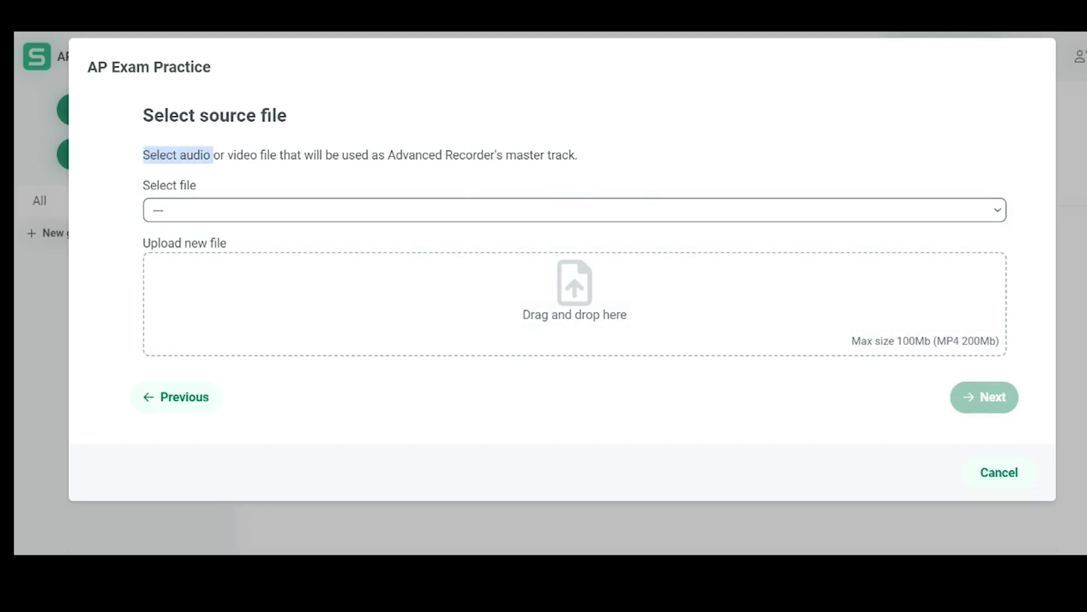
left_click(692, 324)
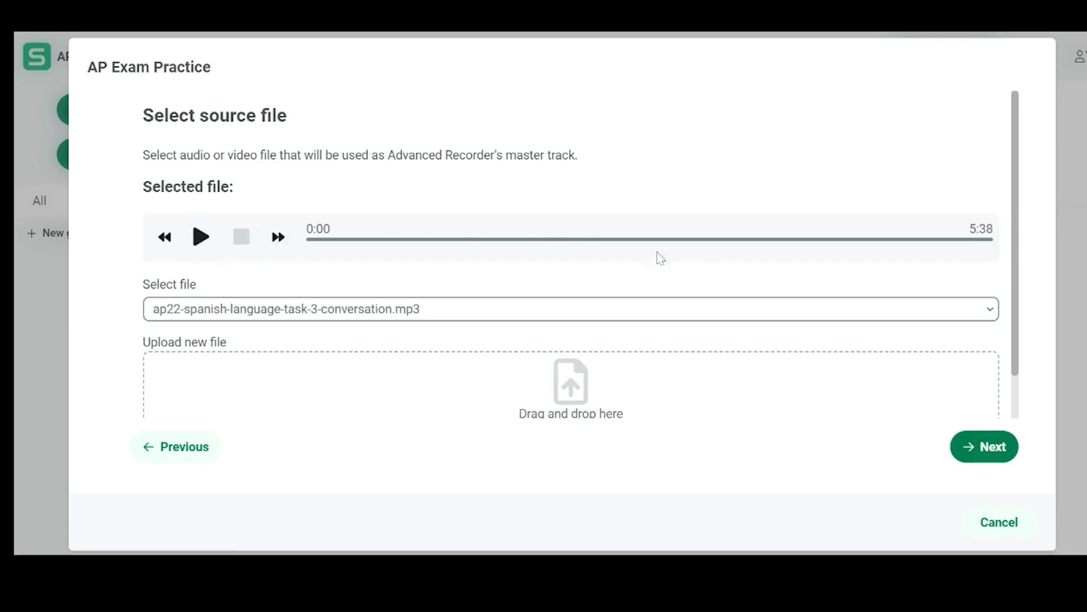
left_click(978, 447)
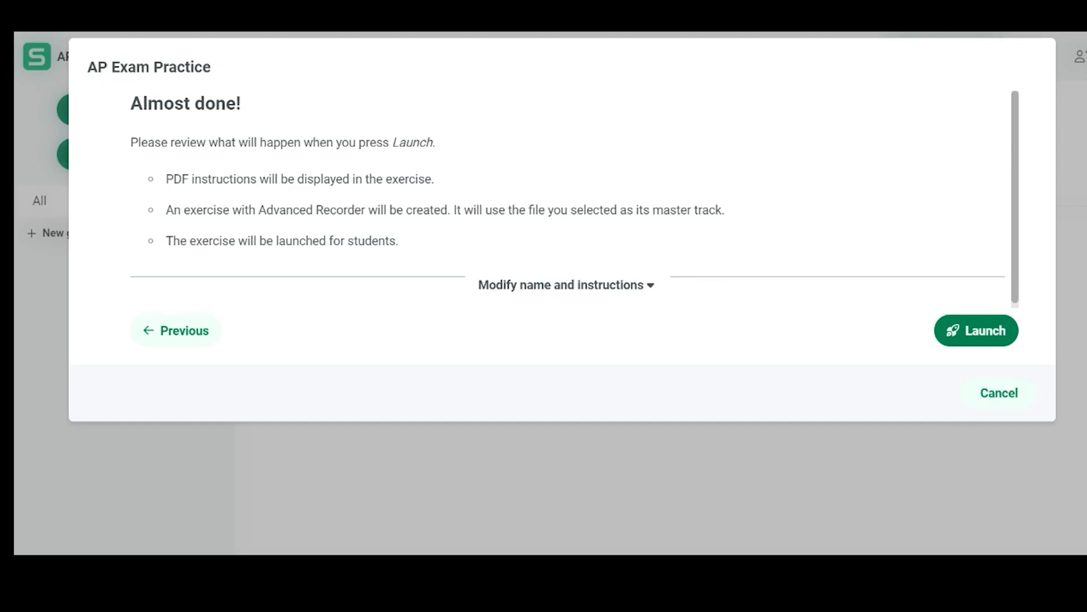
Review the summary of the AP Exam Practice exercise and launch it for the students
left_click_drag(166, 179, 432, 180)
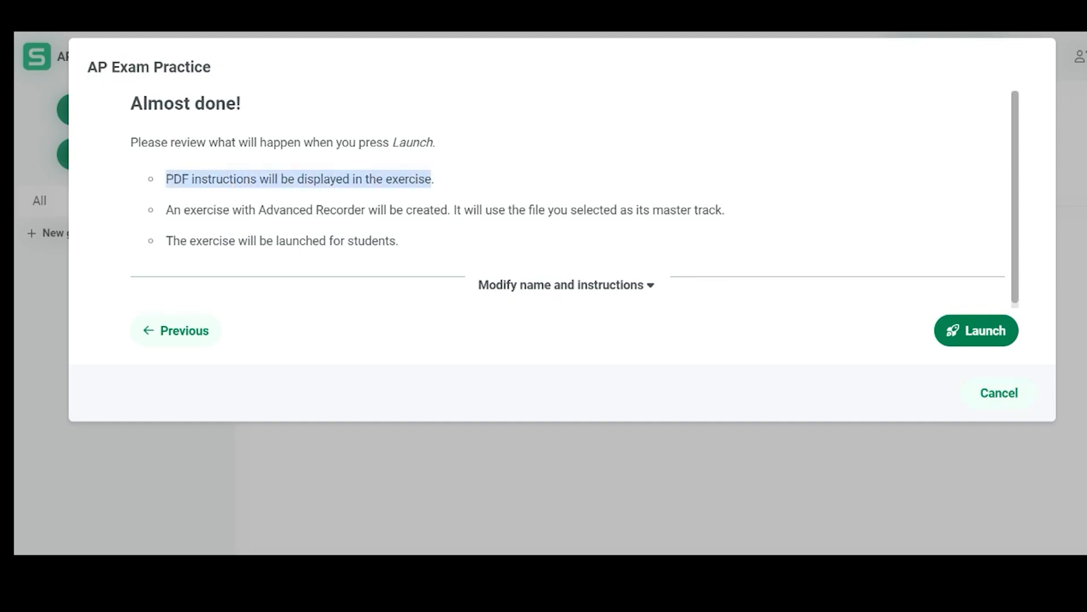
left_click_drag(397, 241, 175, 253)
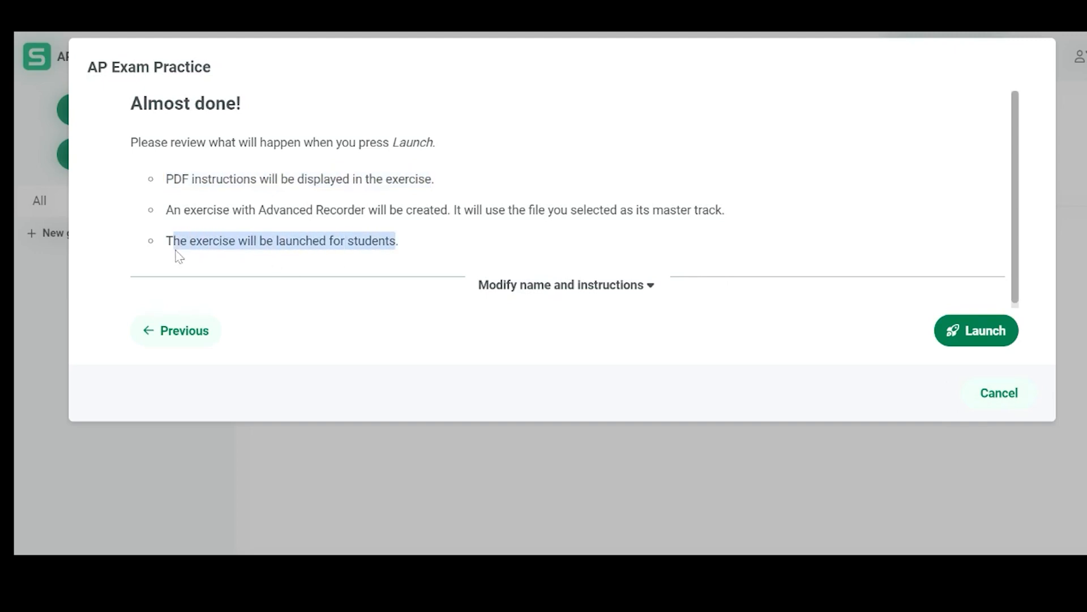
left_click(972, 334)
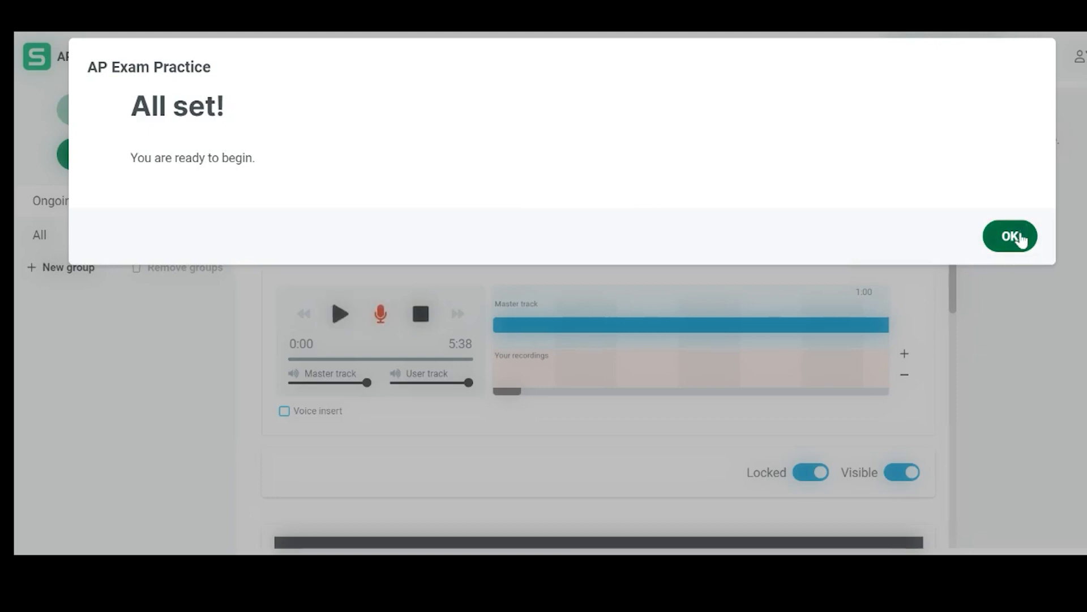
left_click(1019, 238)
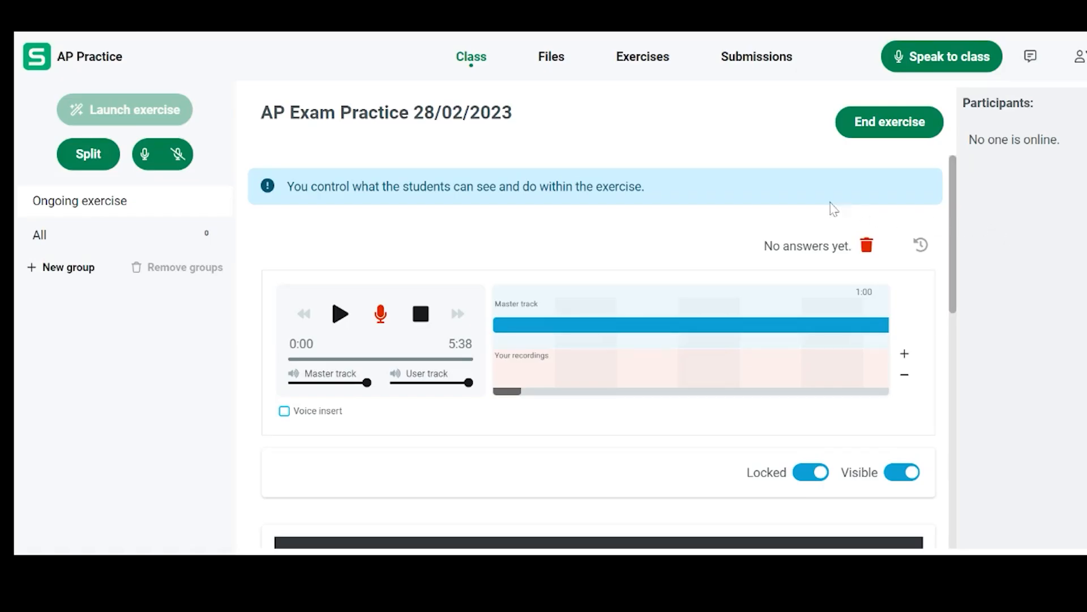
Record about 9 seconds of the exercise, pause, and end it with all student submissions collected and the exercise kept shared
left_click(380, 320)
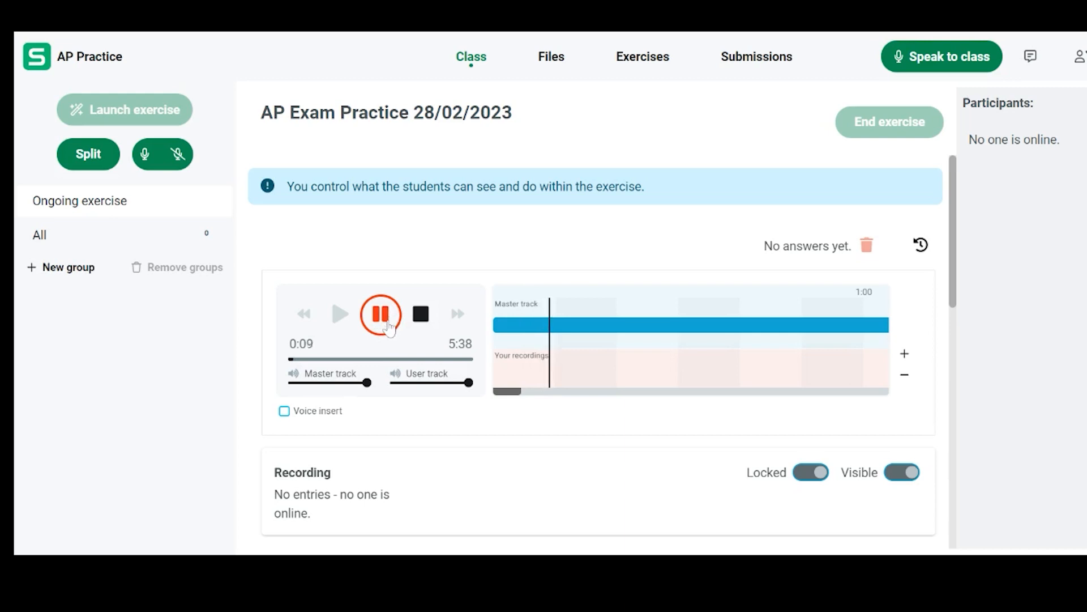
left_click(390, 327)
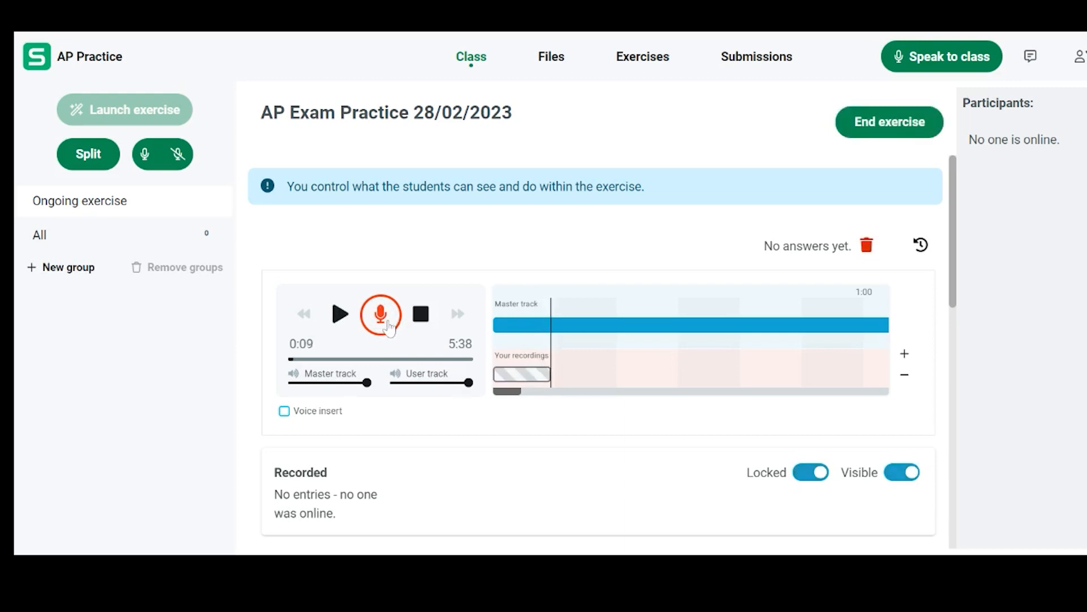
left_click(882, 136)
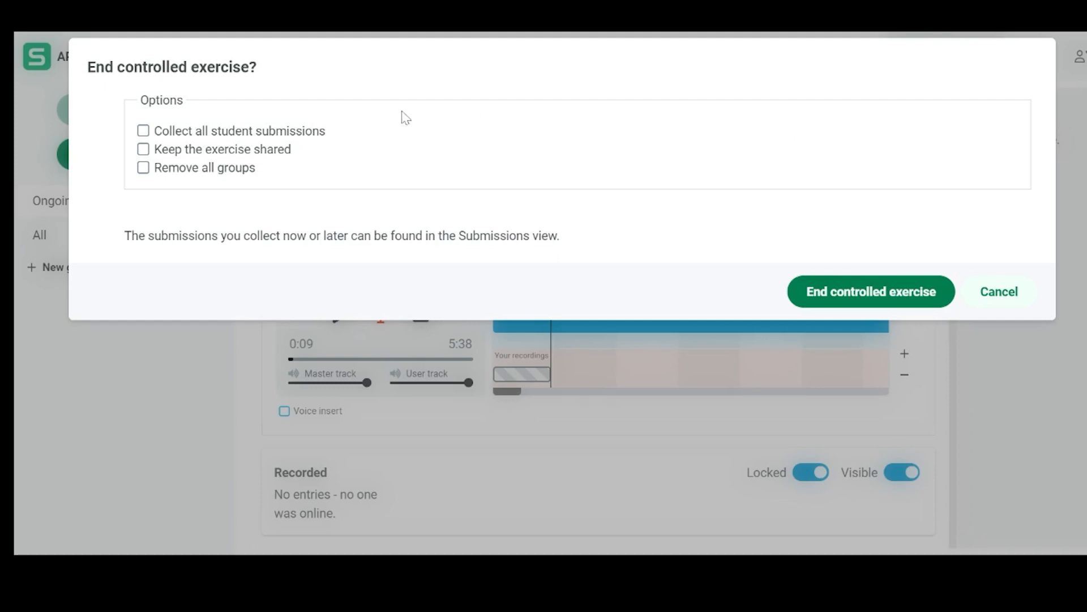
left_click(145, 135)
left_click(143, 150)
left_click(860, 296)
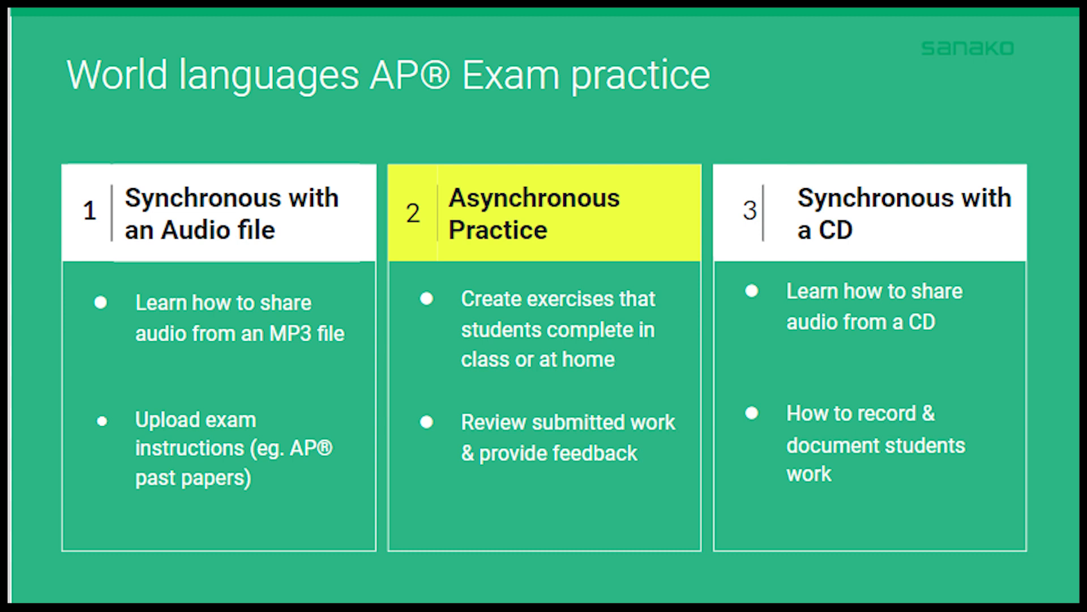
Start a new exercise in the session's exercise list and name it "AP Practice"
left_click(651, 83)
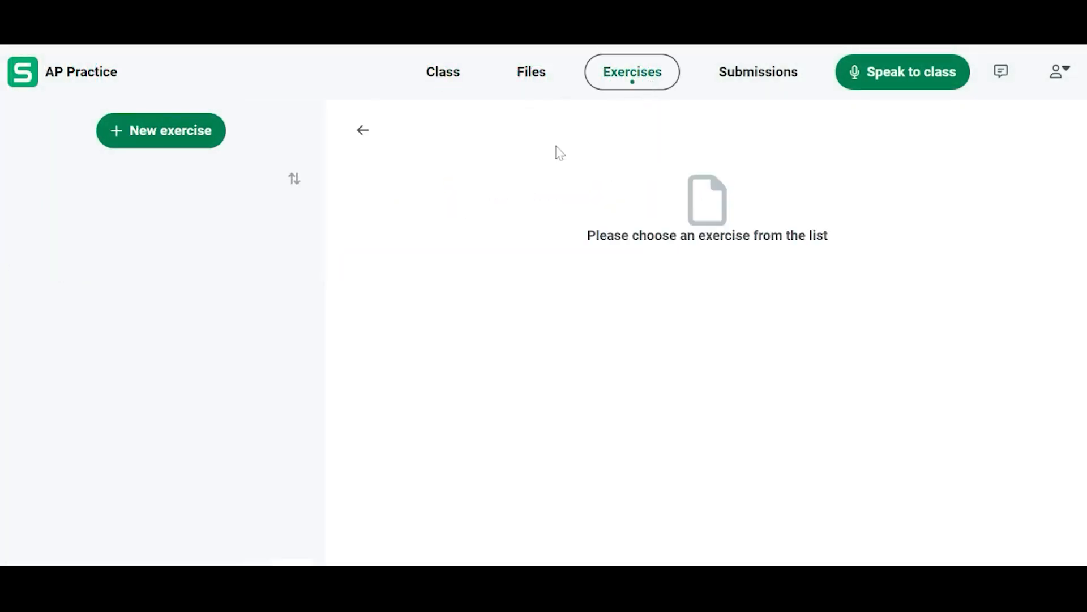
left_click(157, 141)
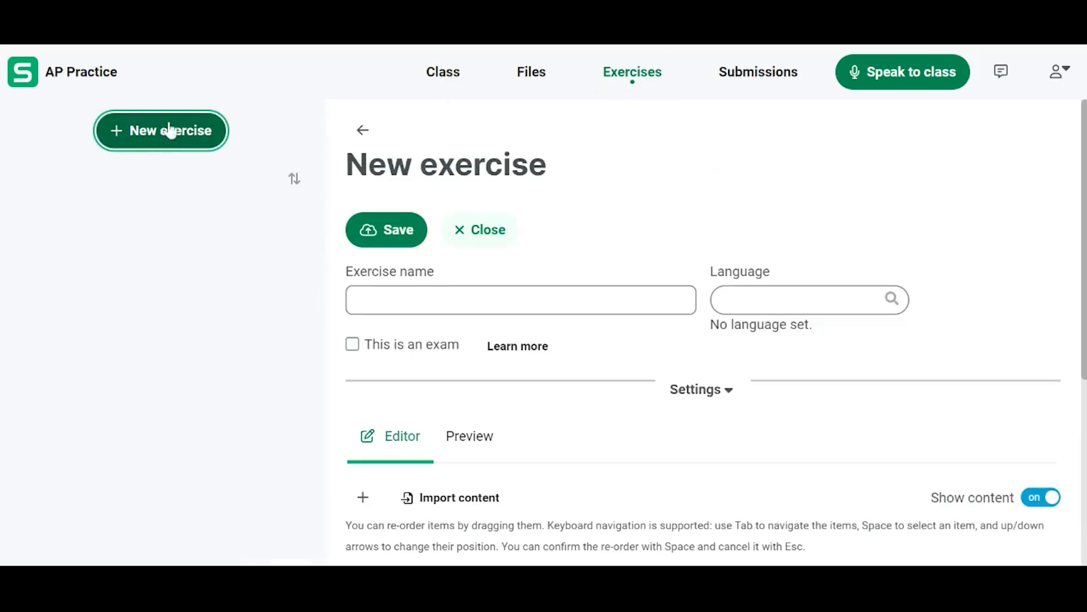
left_click(408, 300)
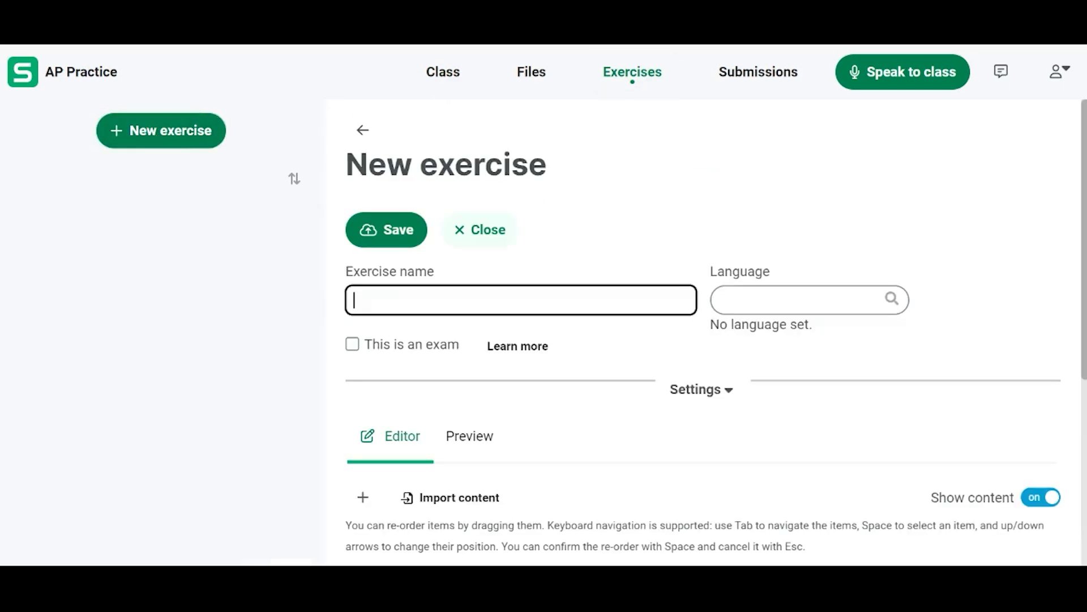
type("AP Practice")
Add a Text item, an Advanced recorder task and a File item to the exercise's new page
scroll(570, 371, "down", 2)
scroll(569, 371, "down", 2)
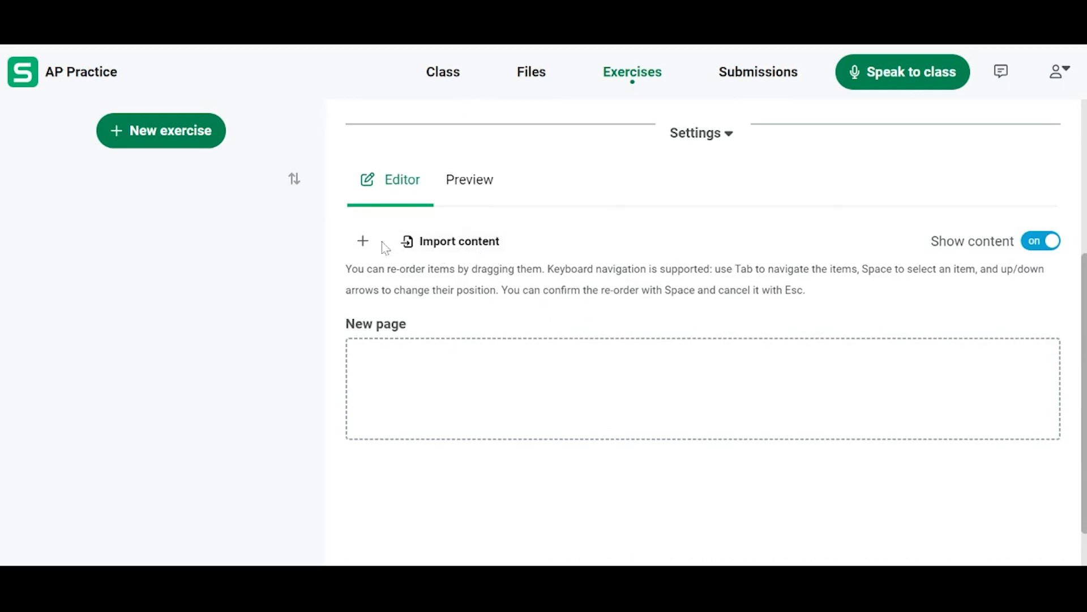
left_click(362, 242)
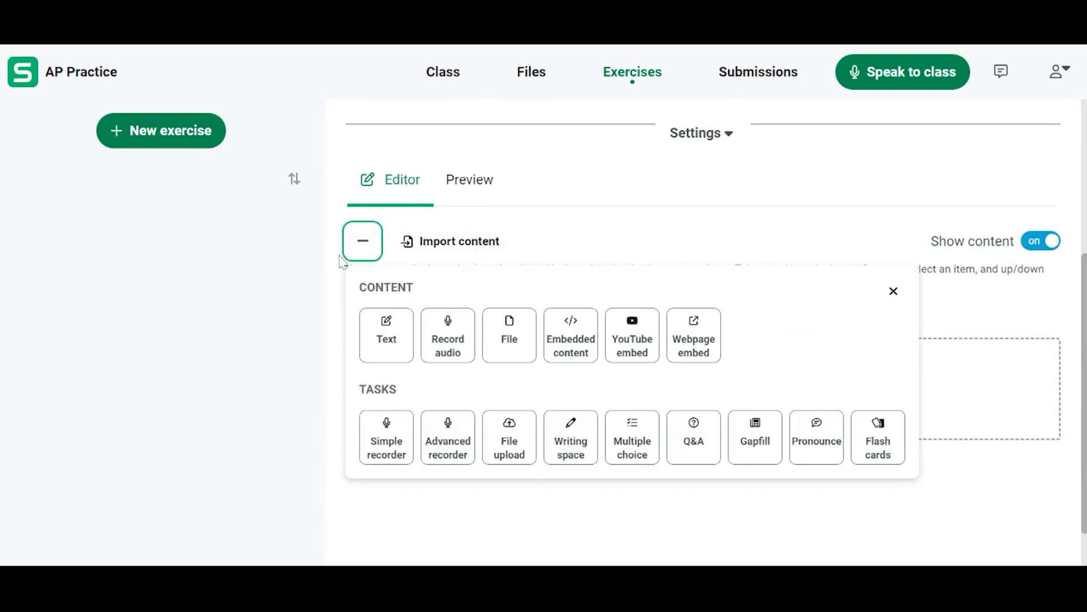
left_click(385, 342)
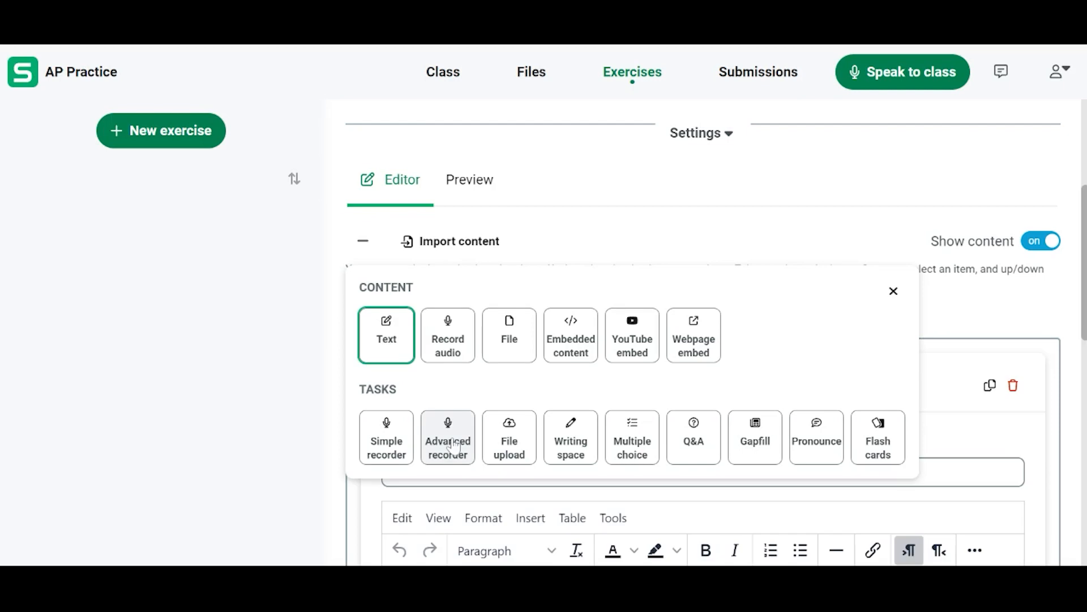
left_click(454, 446)
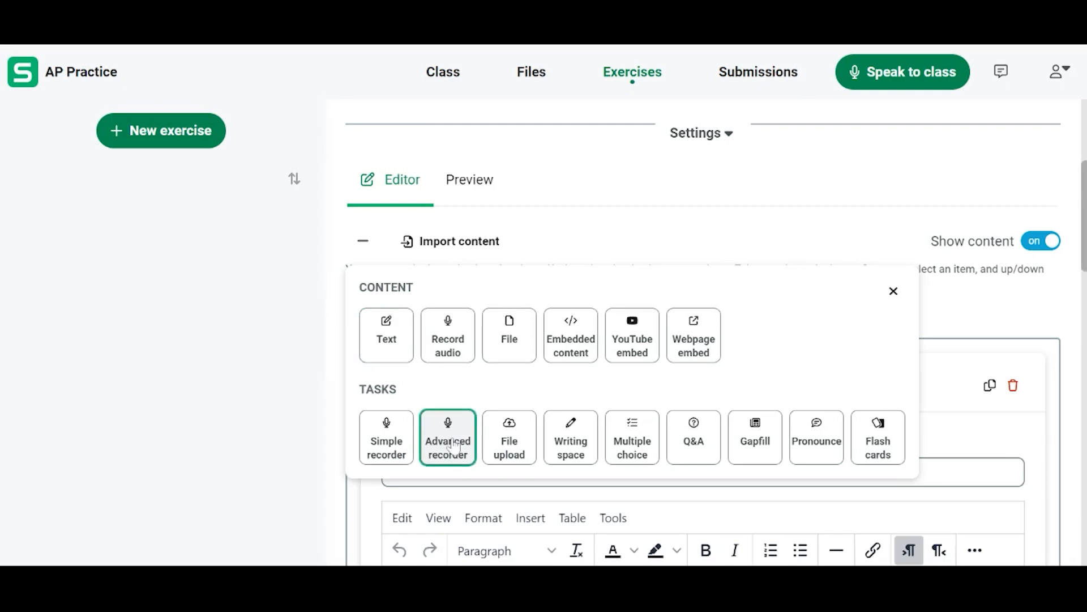
left_click(520, 343)
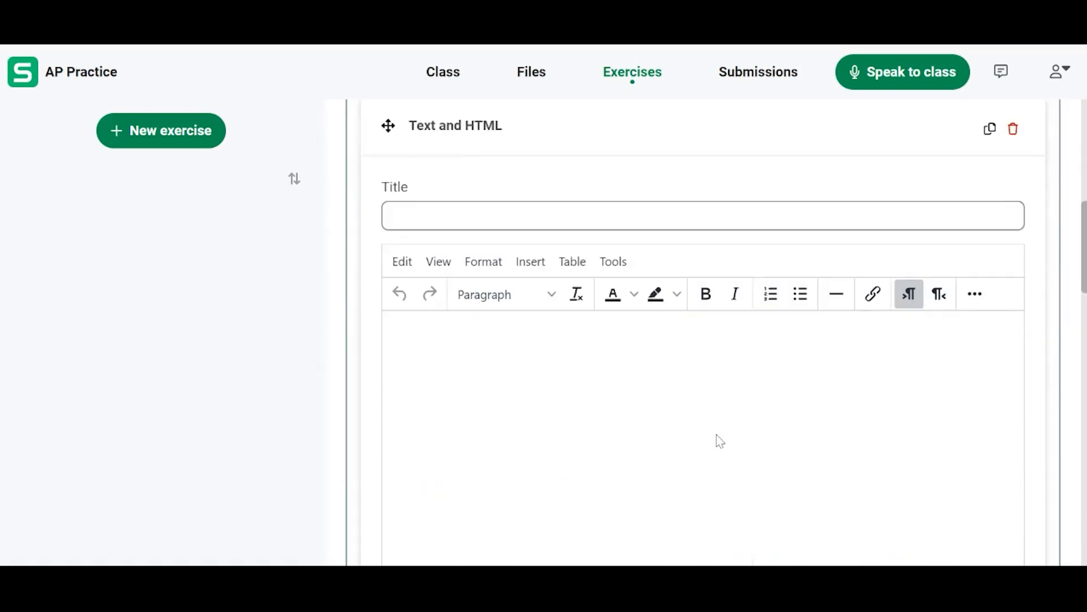
Paste the student instructions about practicing for the world languages AP exam into the body of the Text and HTML item
left_click(618, 374)
type("In this exercise, you will be practicing for the upcoming world languages AP® exam. When you’re ready, click on the red microphone button to begin. This will start both recording and playback. When the practice exam ends, click on Stop. You can find the AP® instructions below the recorder.")
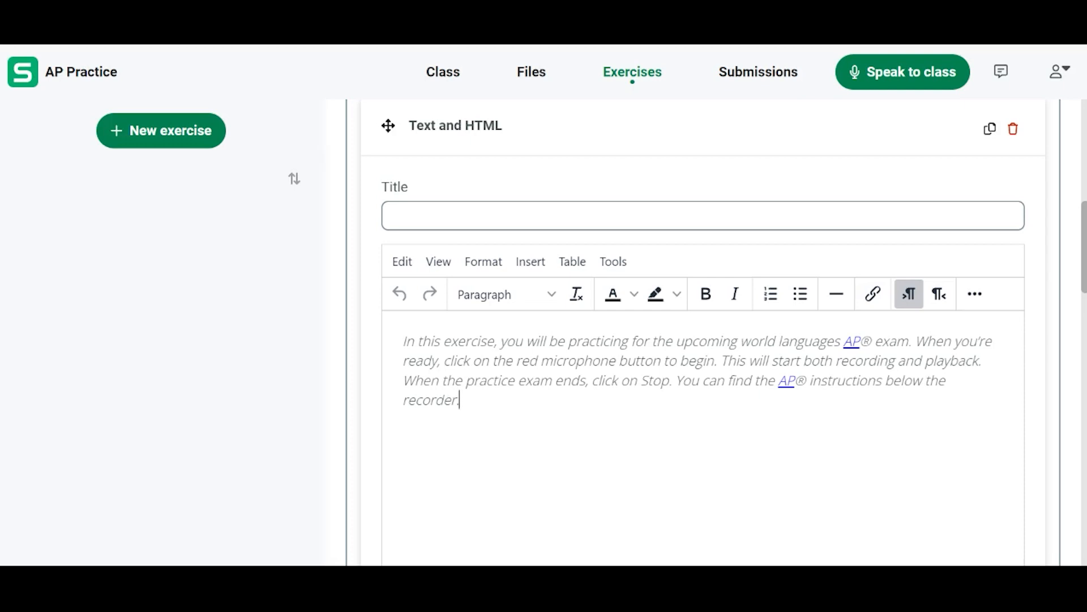
scroll(496, 438, "down", 5)
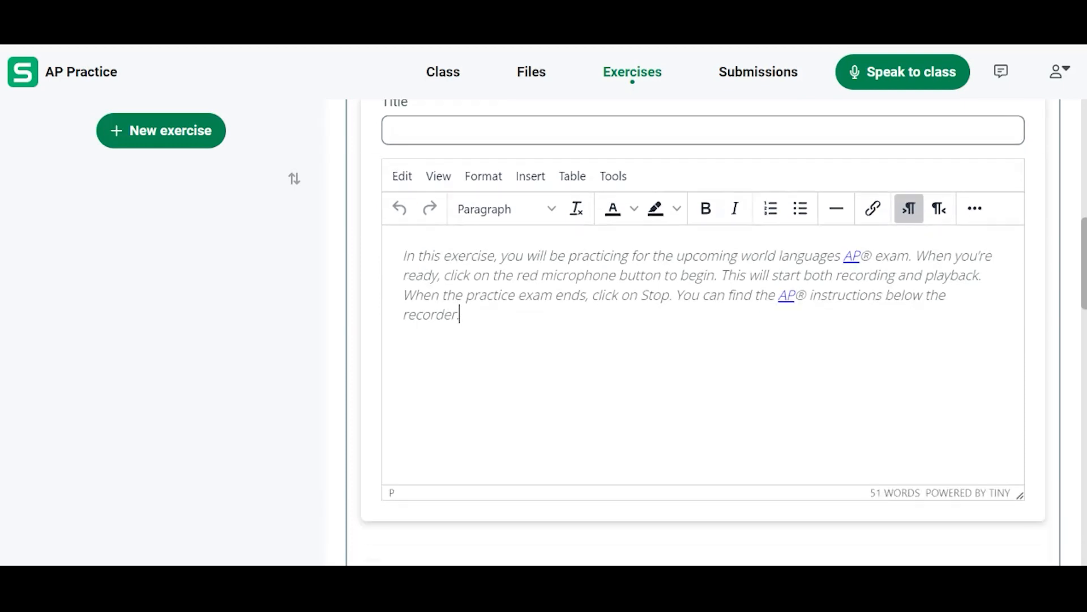
Upload ap22-spanish-language-task-3-conversation.mp3 as the Advanced Recorder's master track and start its playback
scroll(497, 438, "down", 3)
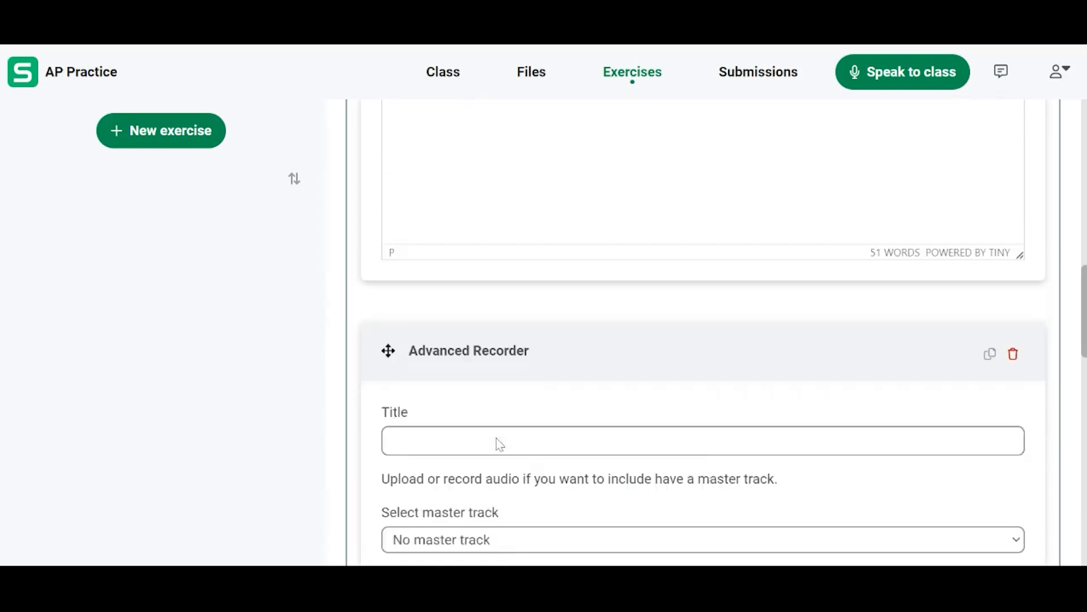
scroll(498, 444, "down", 2)
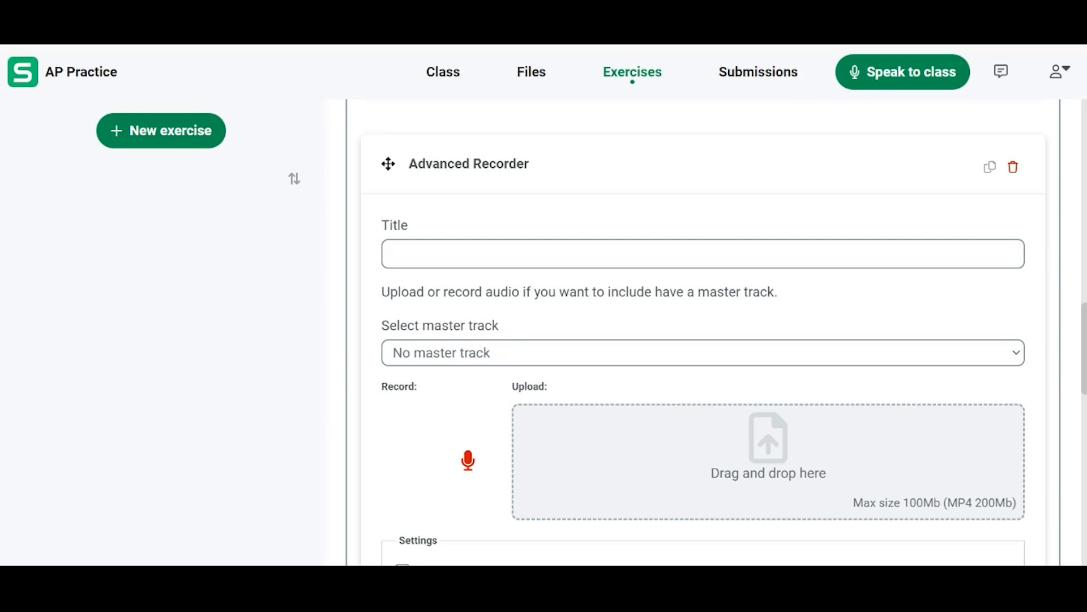
double_click(260, 229)
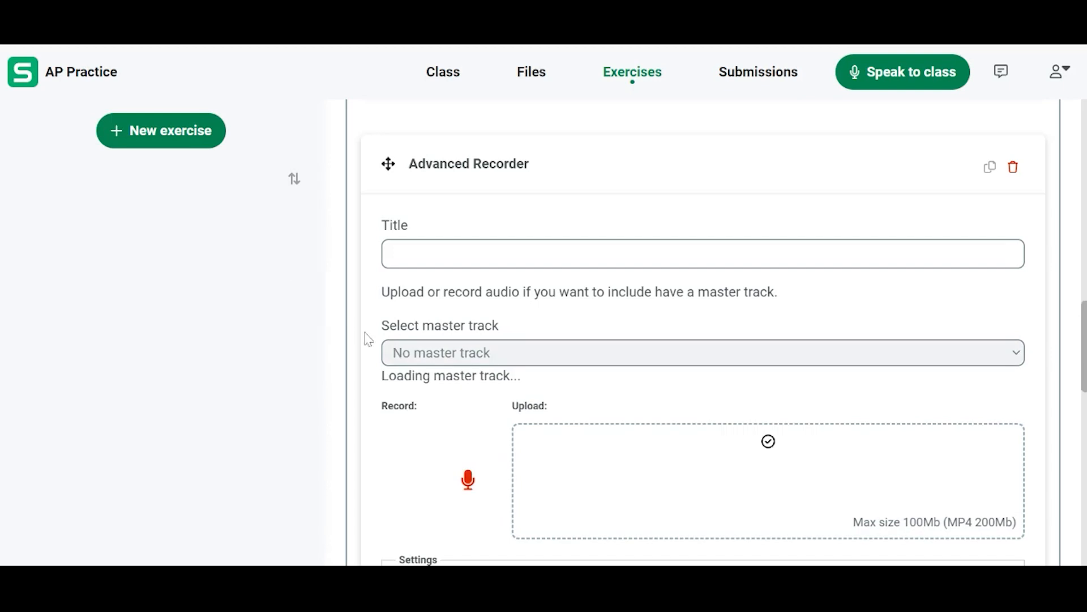
left_click(459, 405)
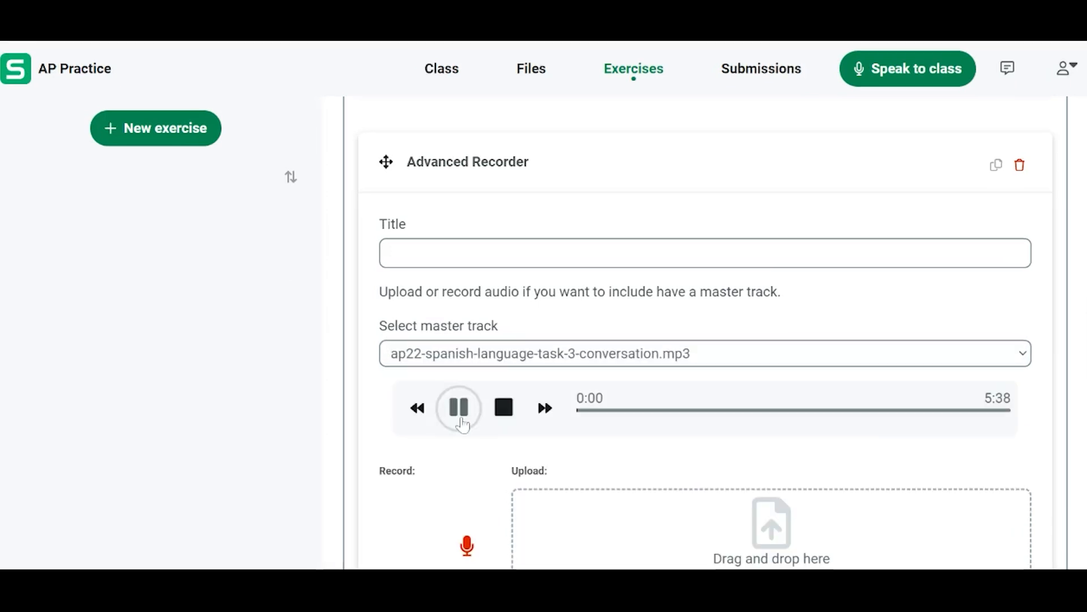
Choose ap22-frq-spanish-language.pdf as the file to embed in the Embed file item
scroll(463, 423, "down", 10)
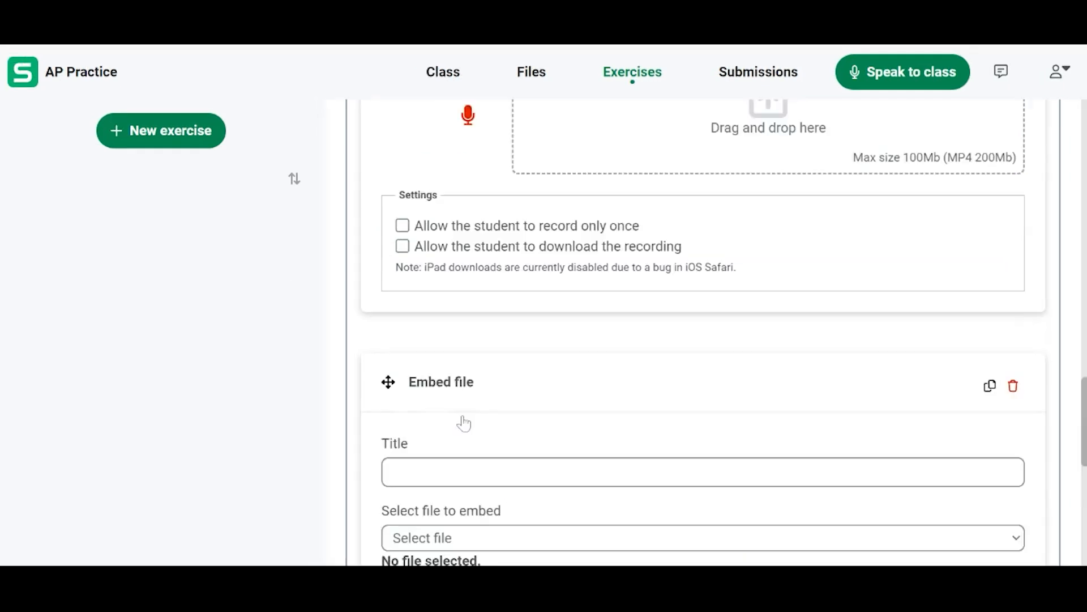
scroll(466, 422, "down", 2)
left_click_drag(463, 422, 708, 369)
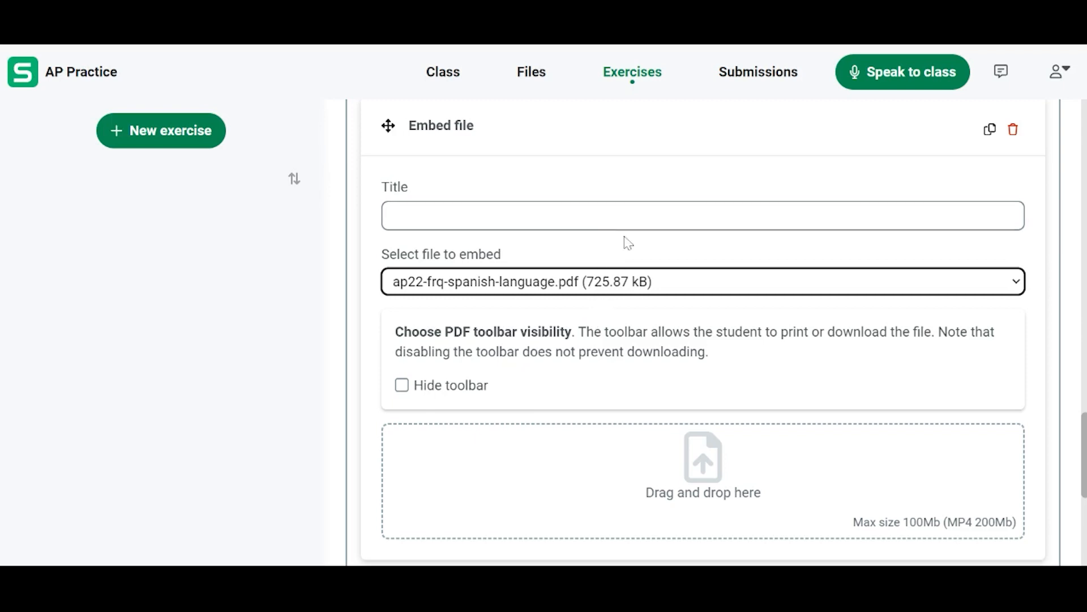
Save the new exercise and open the options of AP Practice in the exercise list
scroll(493, 263, "up", 10)
left_click(369, 232)
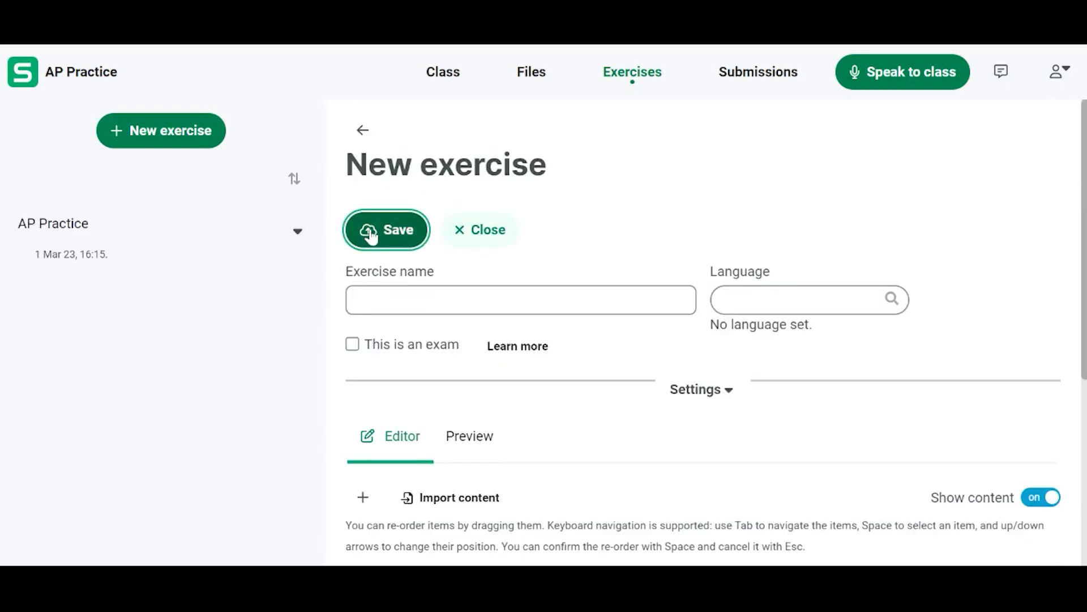
left_click(298, 232)
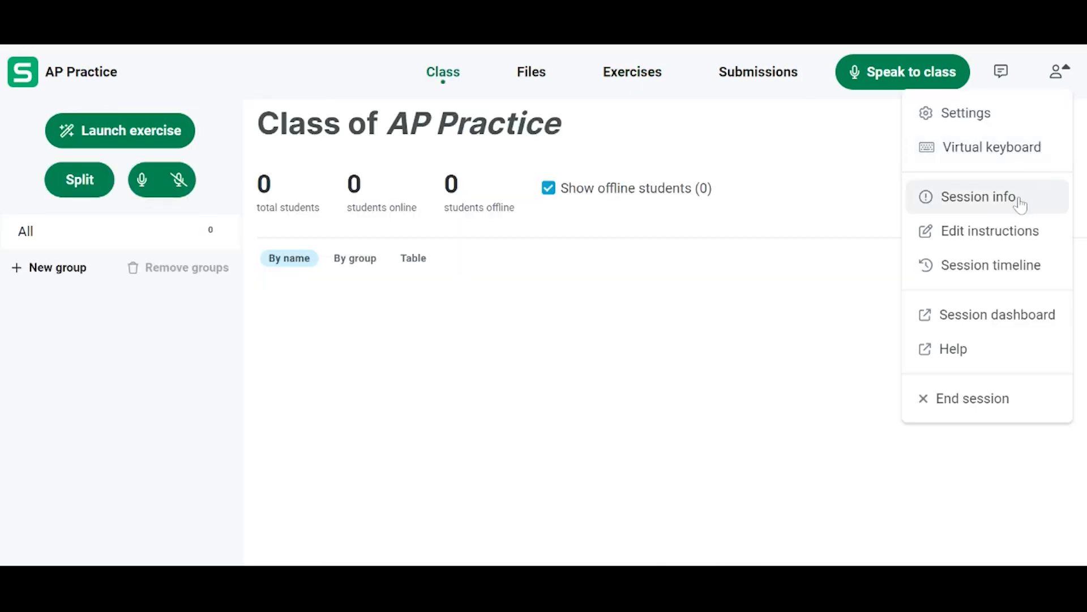
Open the session info and look through the participation links and QR code for students
left_click(1022, 203)
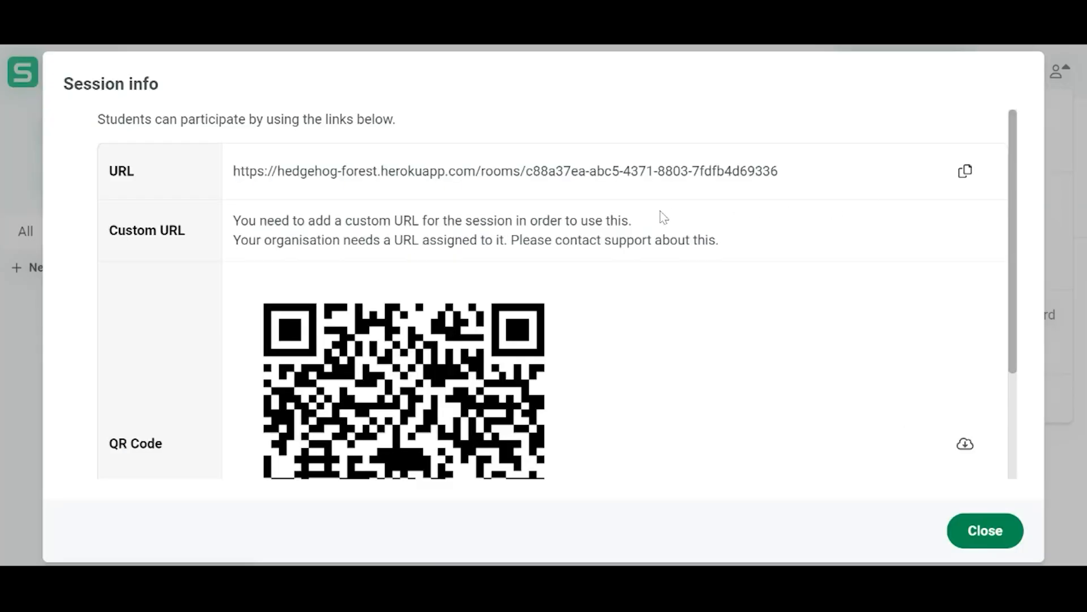
scroll(660, 217, "down", 2)
scroll(661, 216, "down", 1)
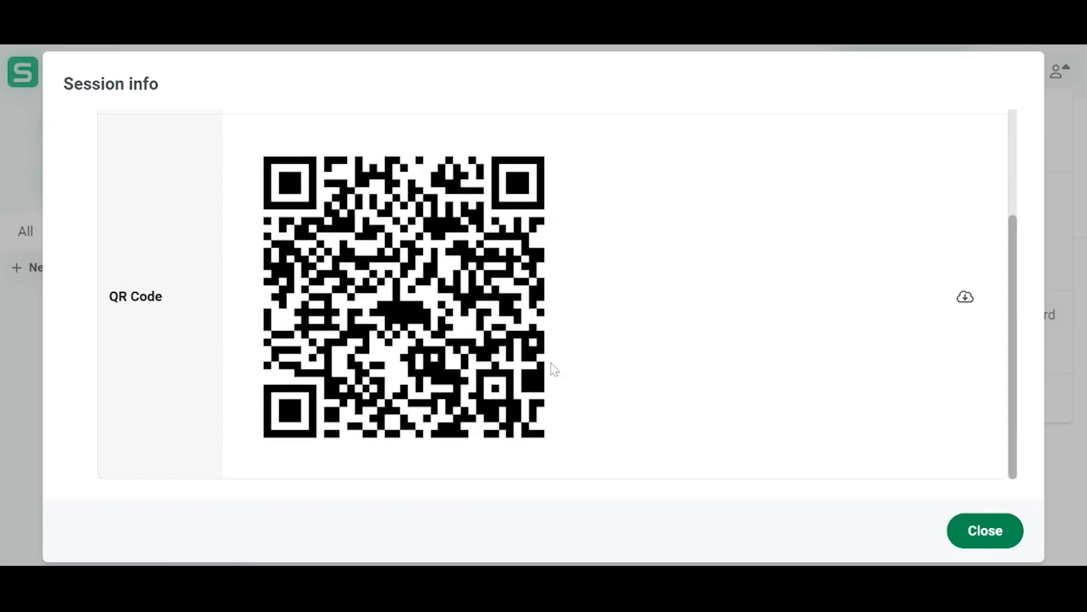
scroll(523, 318, "up", 3)
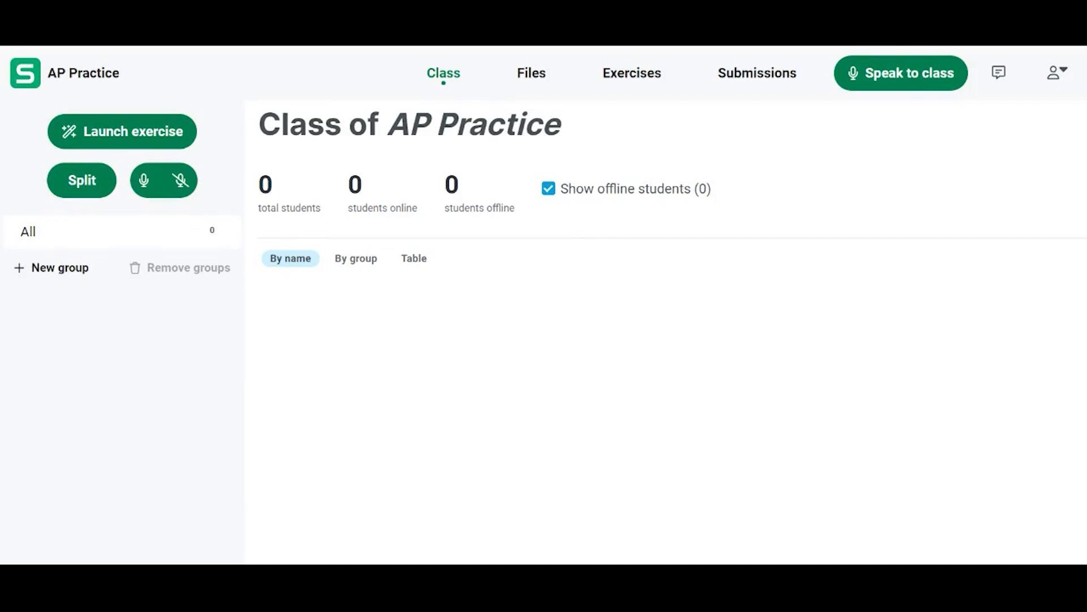
Launch a Speaking practice exercise for the class with the teacher's broadcast as the audio source
left_click(160, 135)
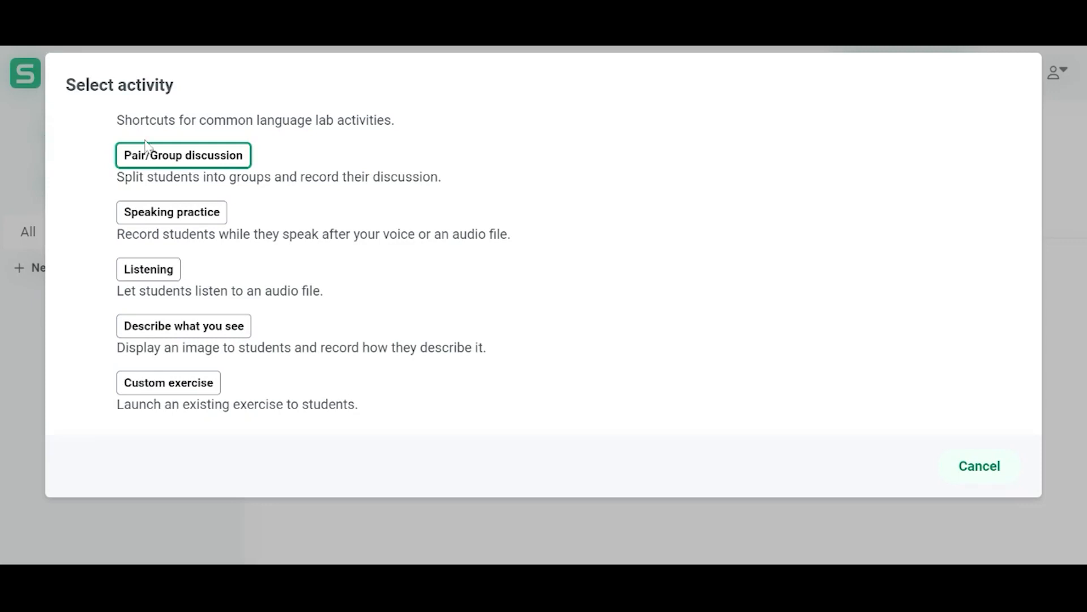
left_click(144, 213)
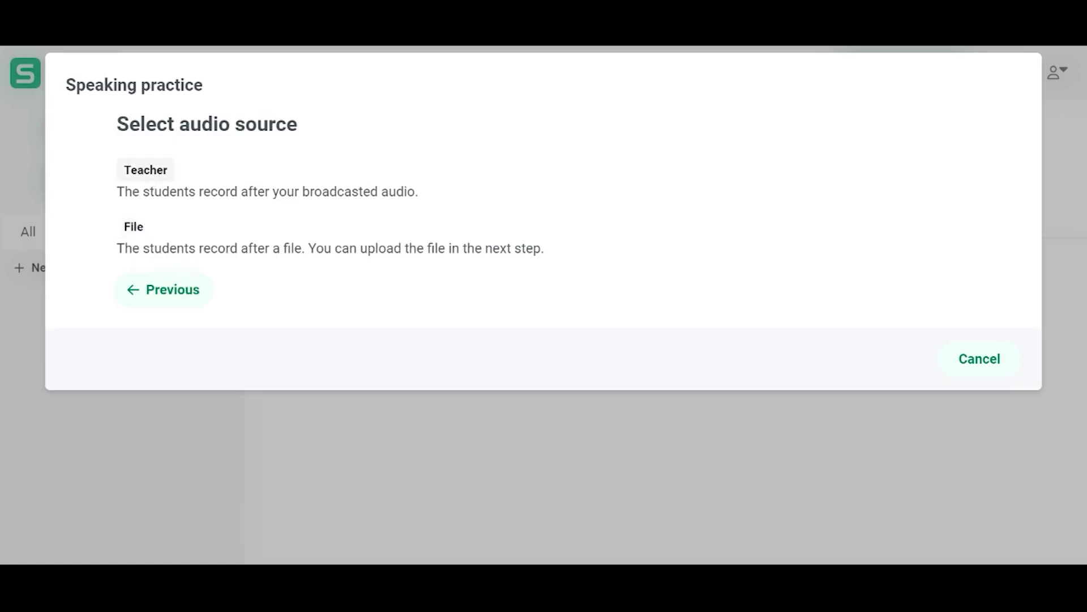
left_click(146, 171)
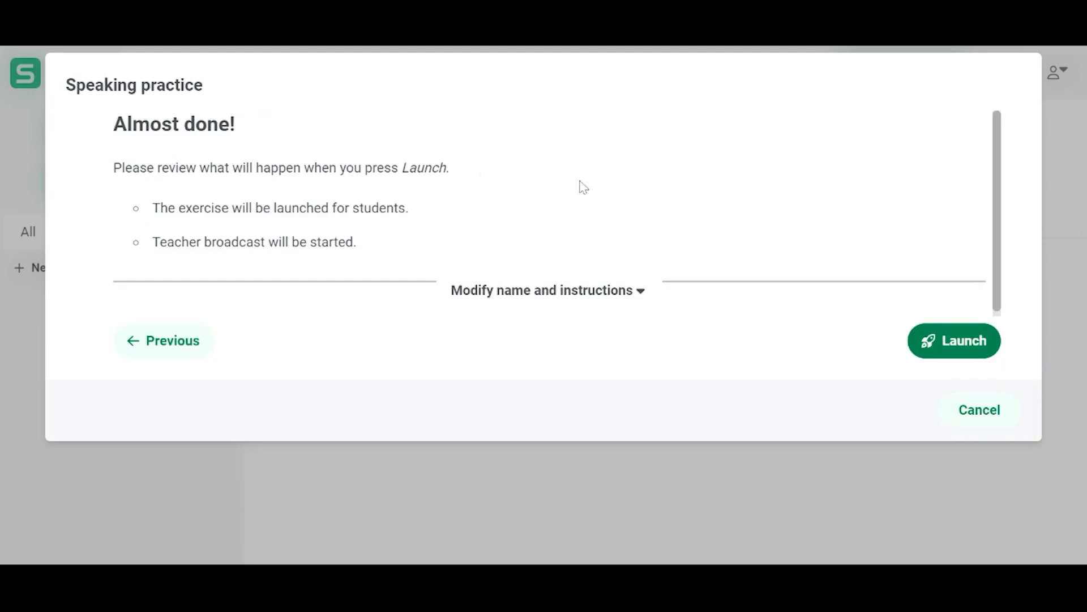
left_click(913, 329)
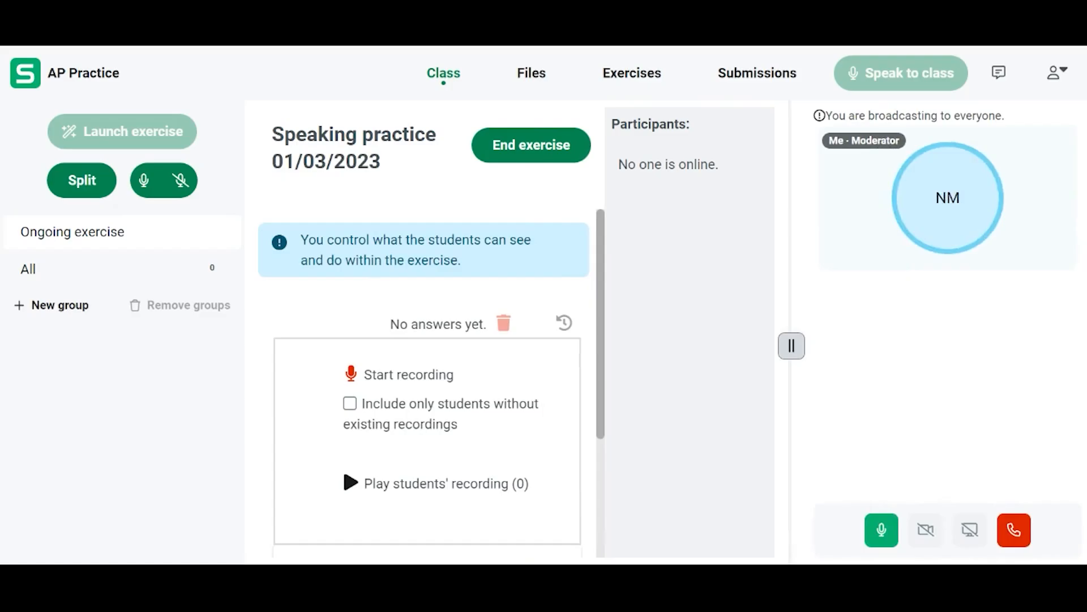